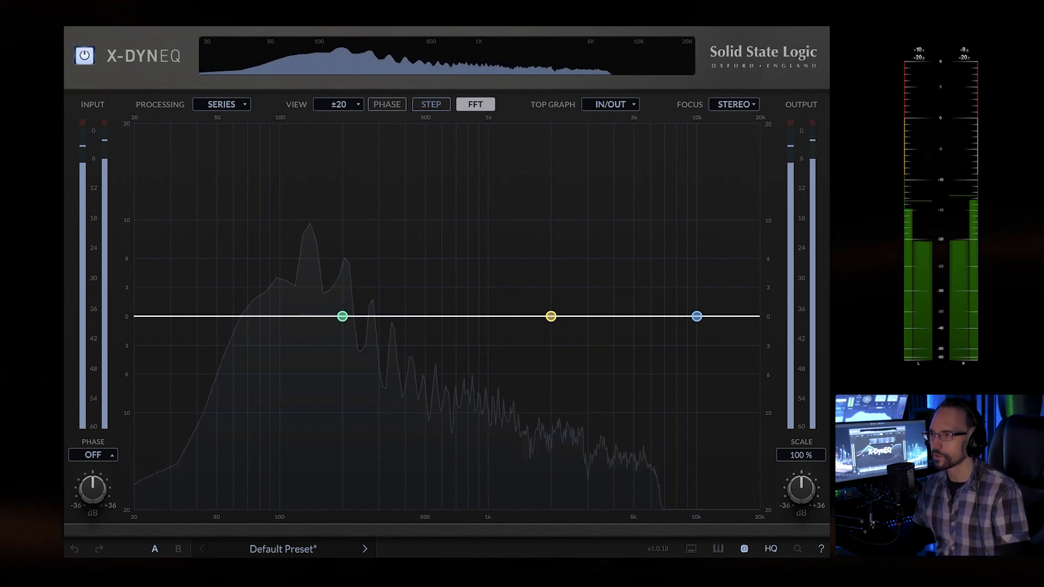
- Boost the blue high-shelf band by about 7.5 dB around 3.2 kHz with a Q of 0.42
{"action": "mouse_move", "coordinate": [540, 48]}
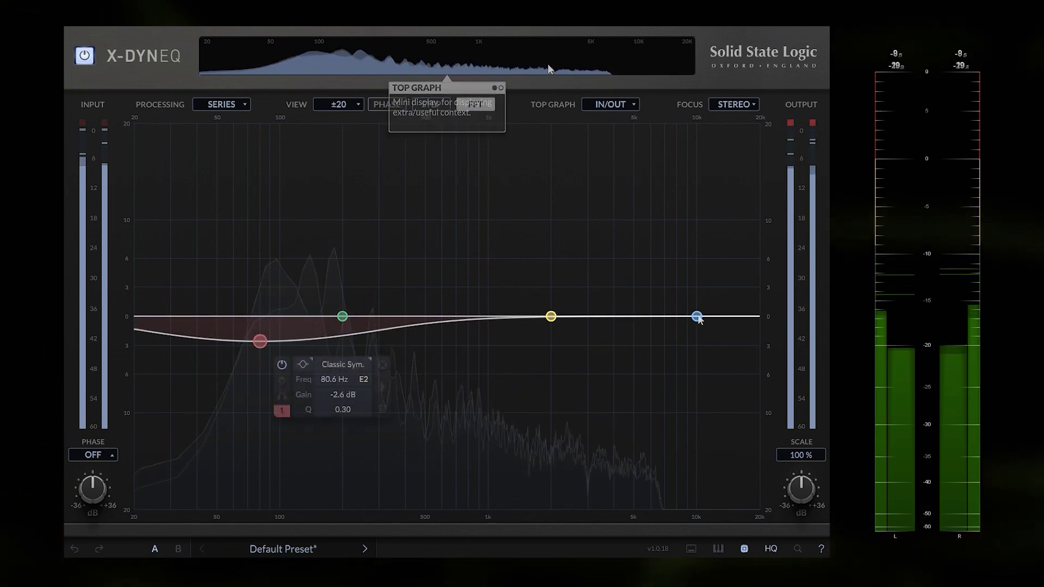
{"action": "left_click_drag", "start_coordinate": [697, 316], "coordinate": [569, 250]}
{"action": "scroll", "coordinate": [560, 288], "scroll_direction": "down", "scroll_amount": 3}
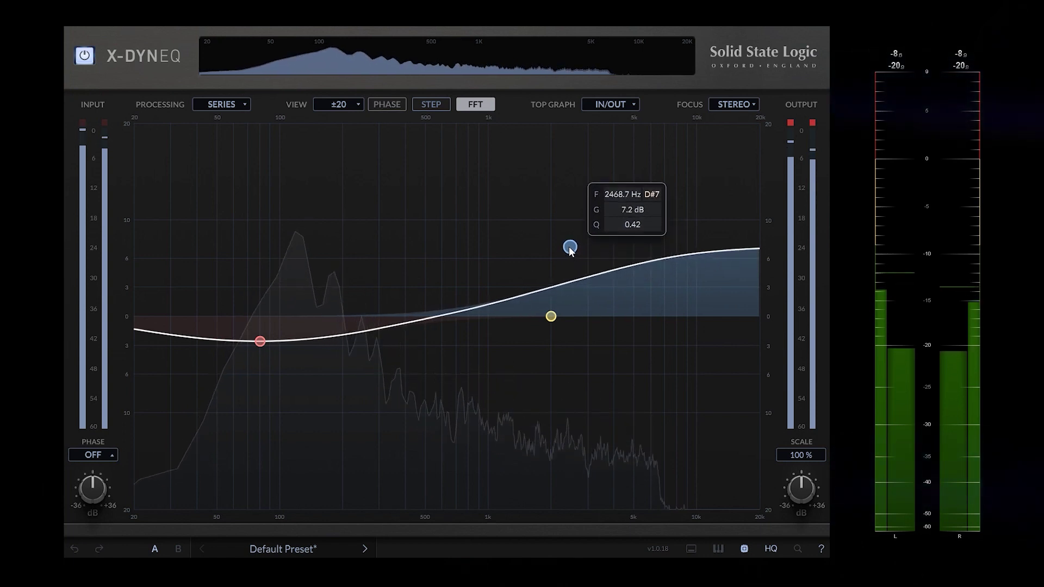
- Add a new band in the highs as a 24 dB per octave low-pass filter at about 8.1 kHz
{"action": "double_click", "coordinate": [692, 253]}
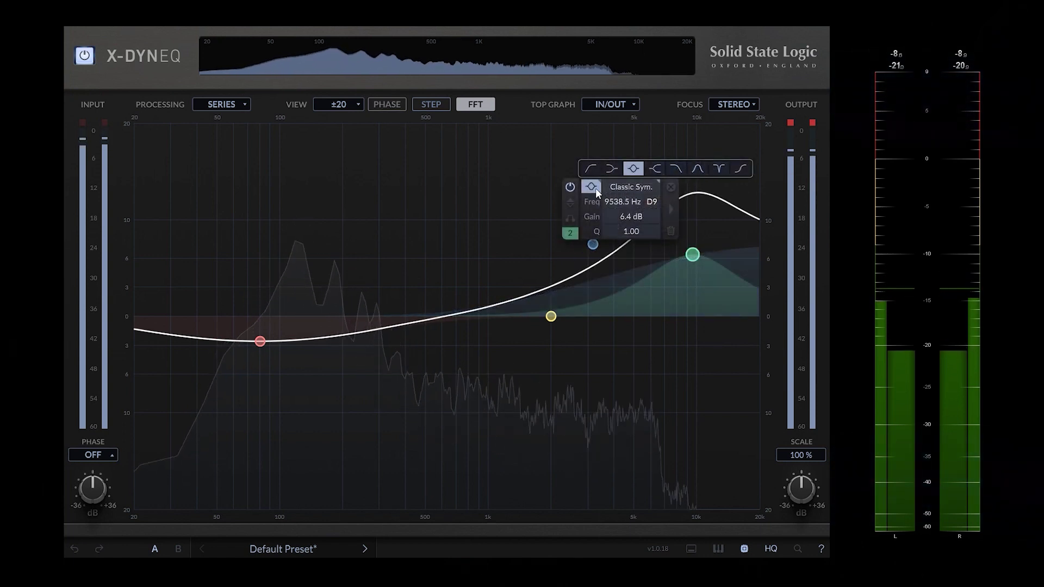
{"action": "left_click", "coordinate": [674, 168]}
{"action": "left_click_drag", "start_coordinate": [691, 254], "coordinate": [674, 323]}
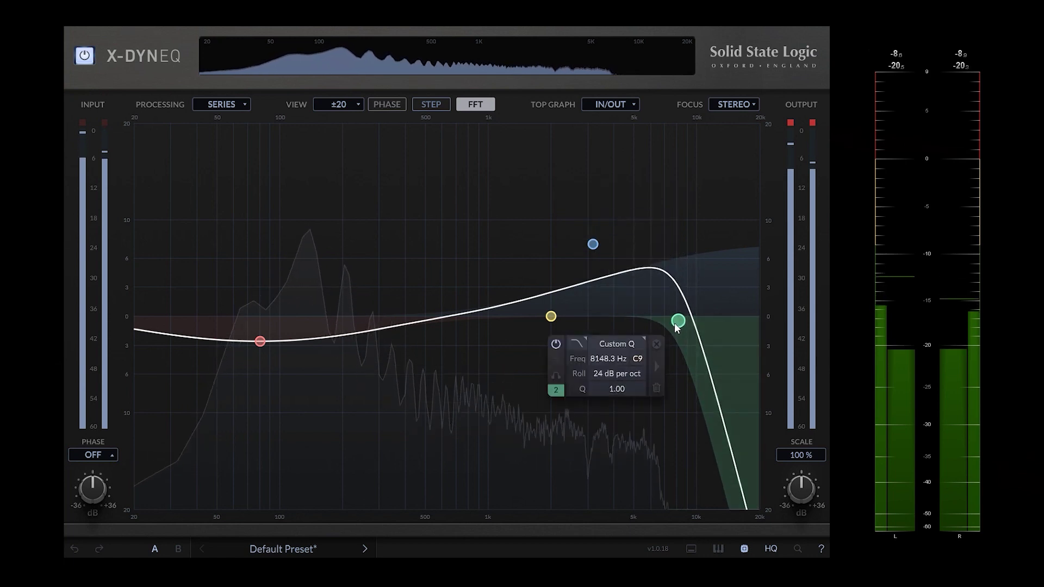
- Compare the low-pass band bypassed and active, and raise its Q to 1.70
{"action": "left_click", "coordinate": [555, 344]}
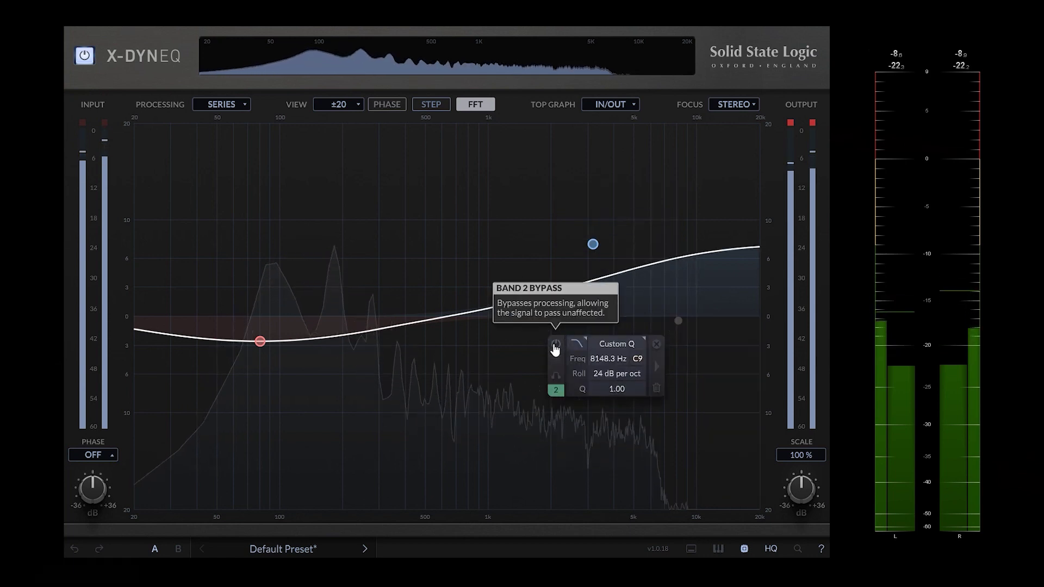
{"action": "left_click", "coordinate": [555, 345]}
{"action": "mouse_move", "coordinate": [626, 389]}
{"action": "left_mouse_down"}
{"action": "mouse_move", "coordinate": [629, 370]}
{"action": "mouse_move", "coordinate": [632, 384]}
{"action": "left_mouse_up"}
- Solo the low-pass band to audition it, and turn its solo off again
{"action": "left_click", "coordinate": [556, 376]}
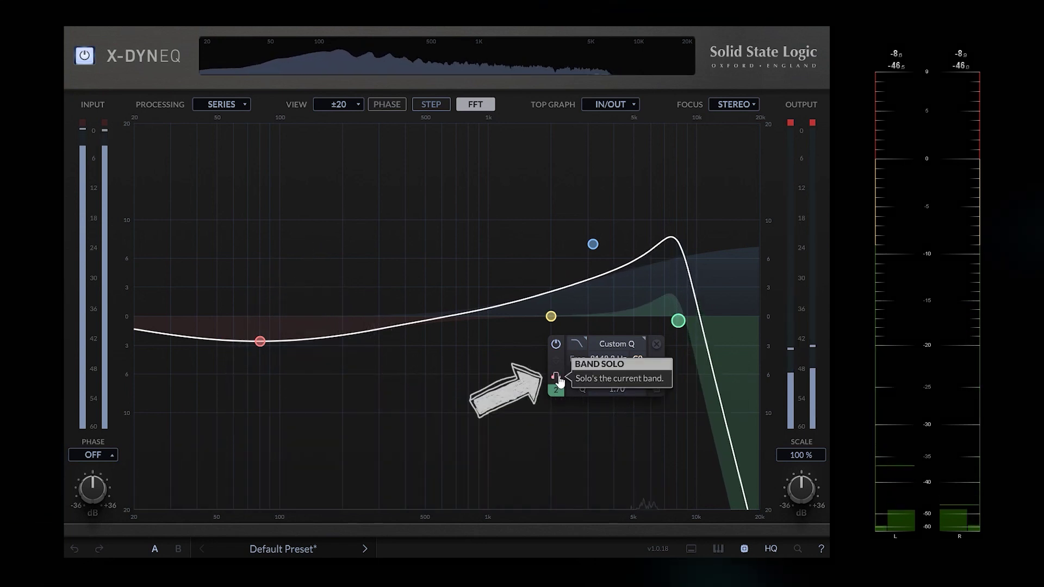
{"action": "left_click", "coordinate": [556, 377]}
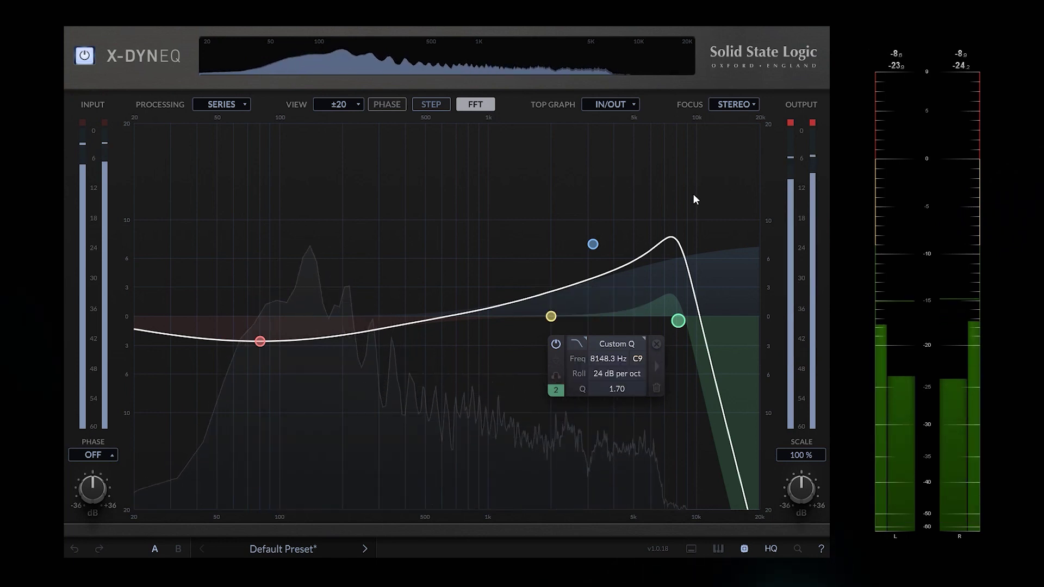
{"action": "left_click", "coordinate": [550, 316]}
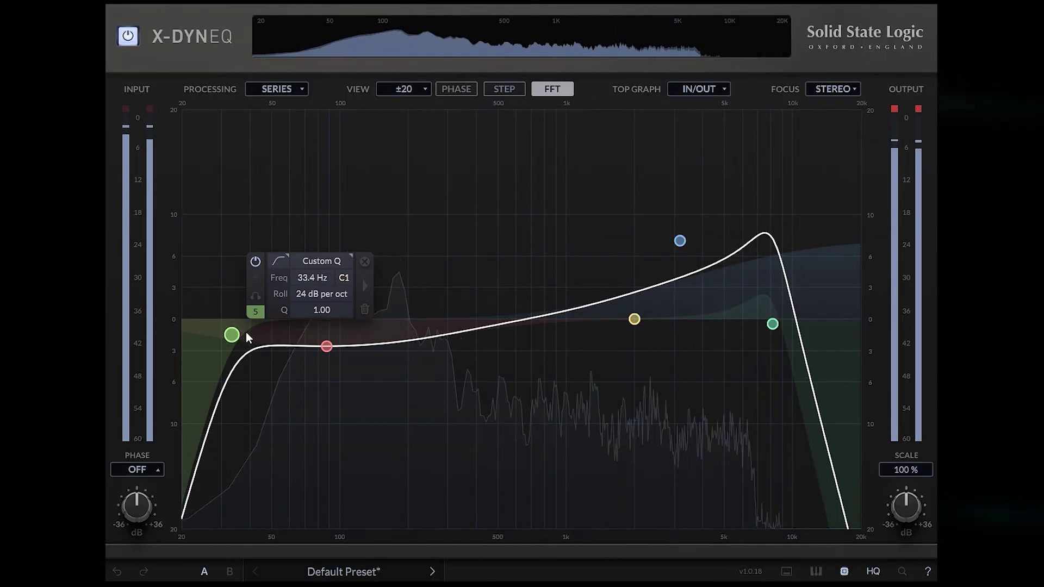
- Move the high-pass band to about 50 Hz and compare the sound with the band bypassed and active
{"action": "left_click_drag", "start_coordinate": [233, 335], "coordinate": [272, 338]}
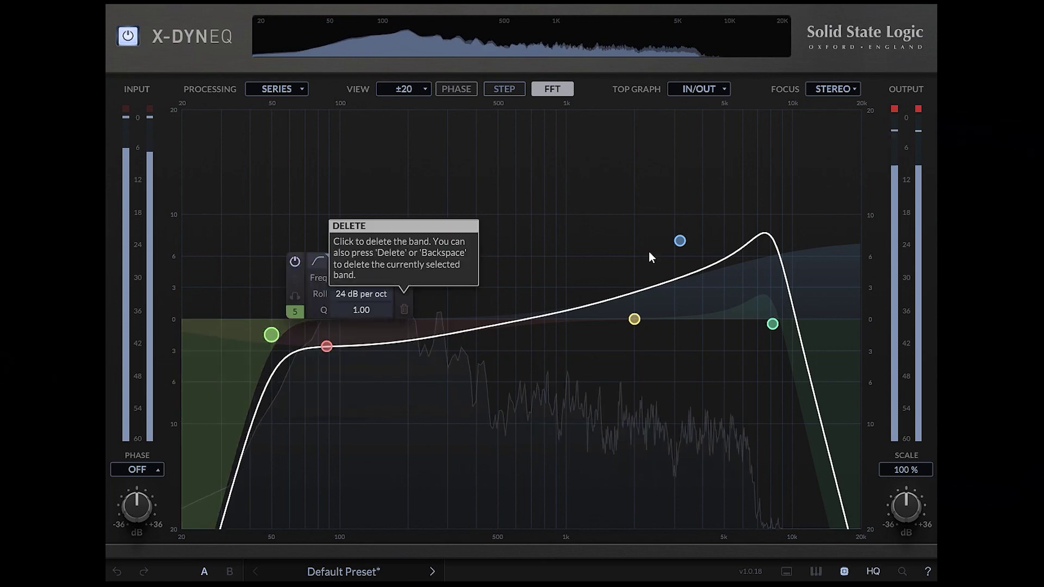
{"action": "left_click", "coordinate": [295, 261]}
{"action": "left_click", "coordinate": [295, 261]}
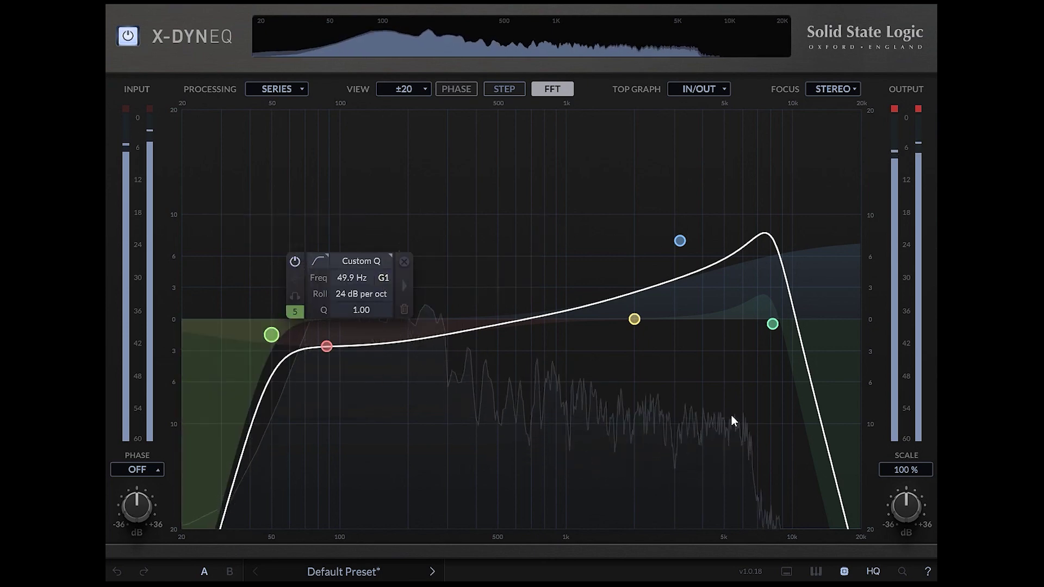
- Show the piano keyboard for the EQ bands and look through the top graph's source options
{"action": "left_click", "coordinate": [817, 572]}
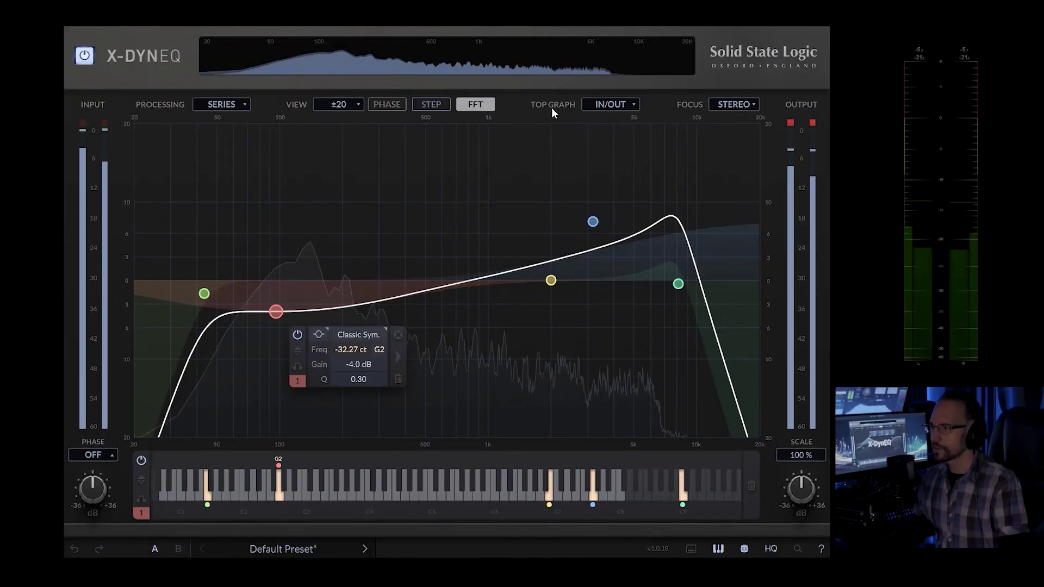
{"action": "left_click", "coordinate": [620, 104]}
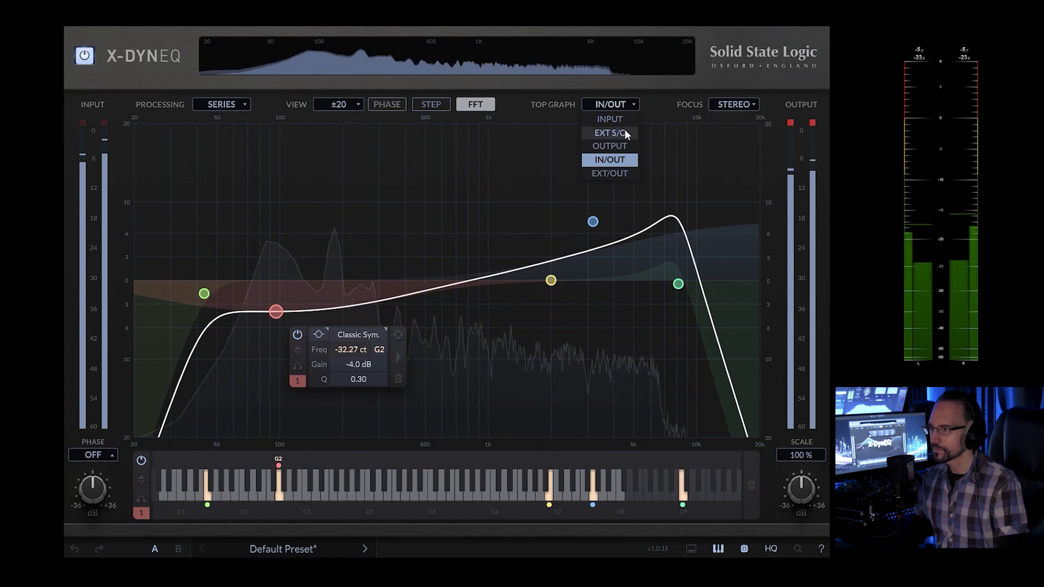
{"action": "left_click", "coordinate": [622, 118]}
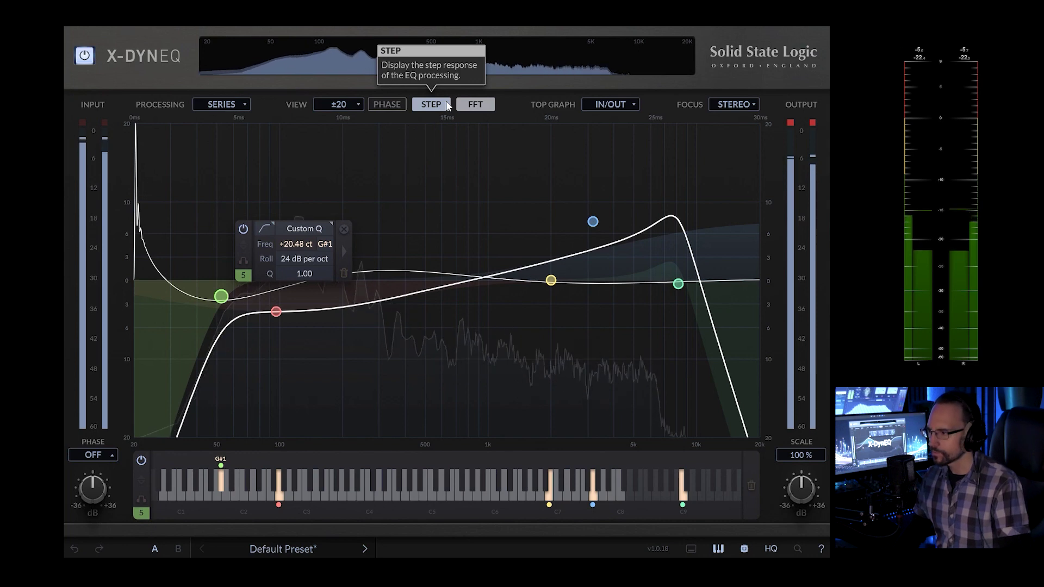
- View the step response and the phase response of the EQ processing, and hide both curves
{"action": "left_click", "coordinate": [447, 105]}
{"action": "left_click", "coordinate": [393, 109]}
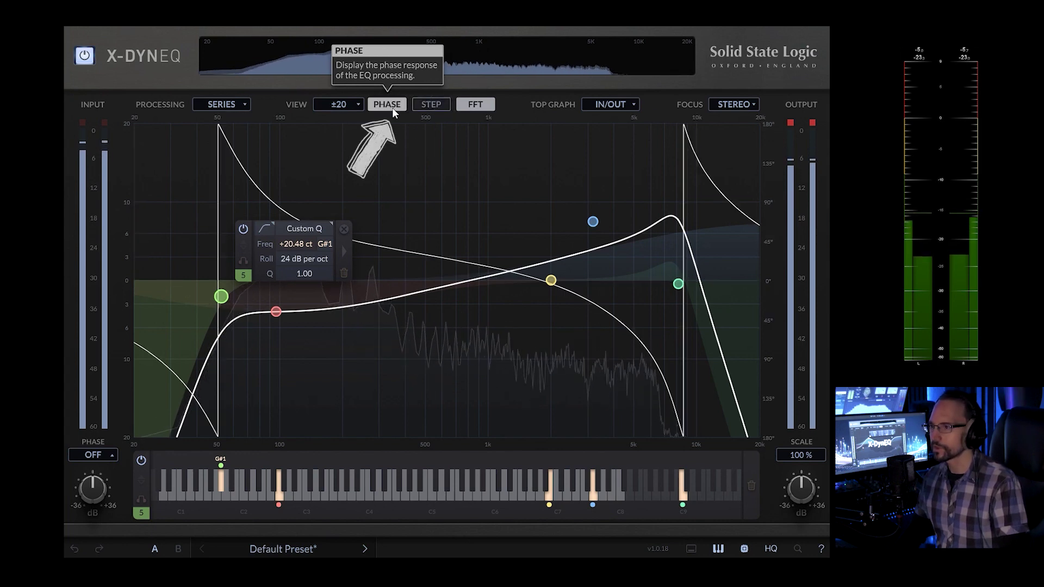
{"action": "left_click", "coordinate": [392, 107]}
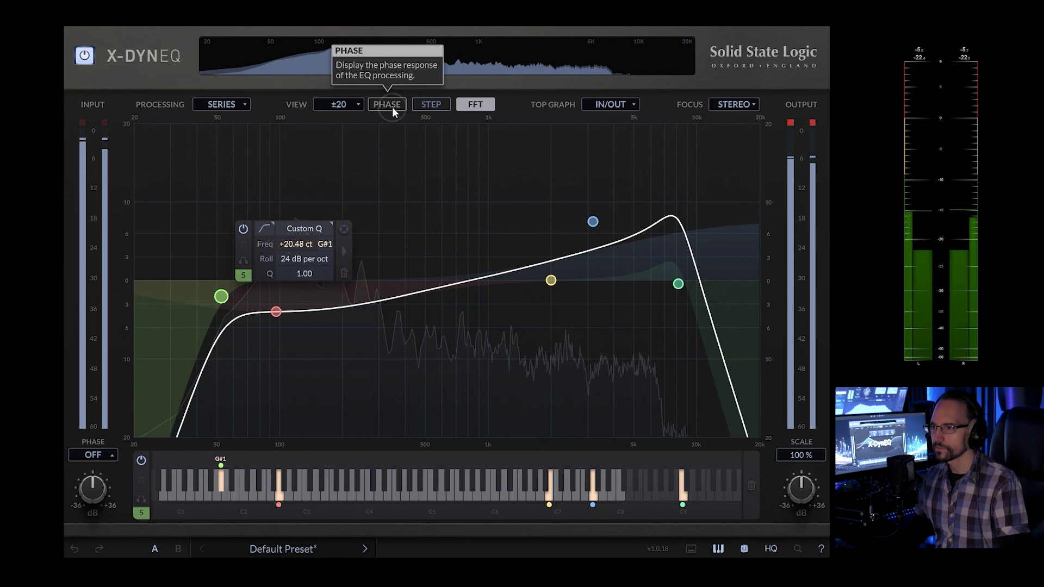
- Try the ±10 and ±6 view ranges and set the graph's range to ±12
{"action": "left_click", "coordinate": [355, 100]}
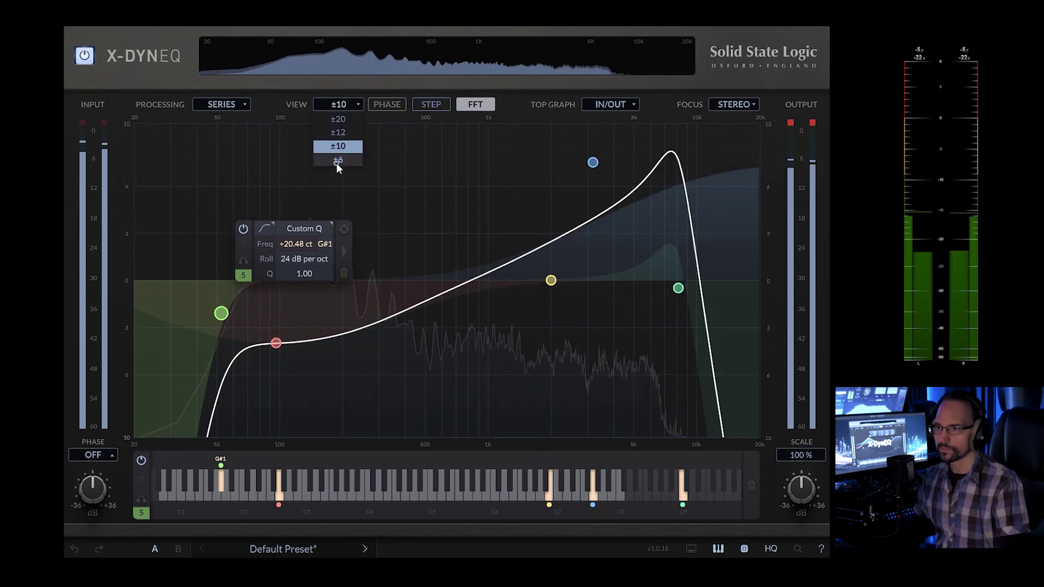
{"action": "left_click", "coordinate": [337, 161]}
{"action": "left_click", "coordinate": [356, 104]}
{"action": "left_click", "coordinate": [337, 132]}
- Switch the processing mode to Parallel and return it to Series
{"action": "left_click", "coordinate": [228, 104]}
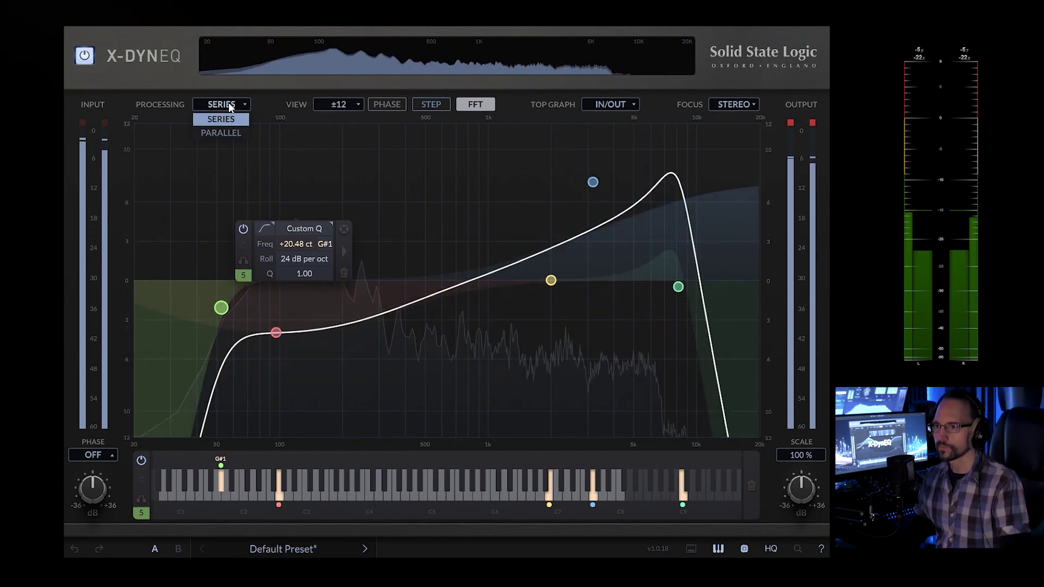
{"action": "left_click", "coordinate": [231, 112]}
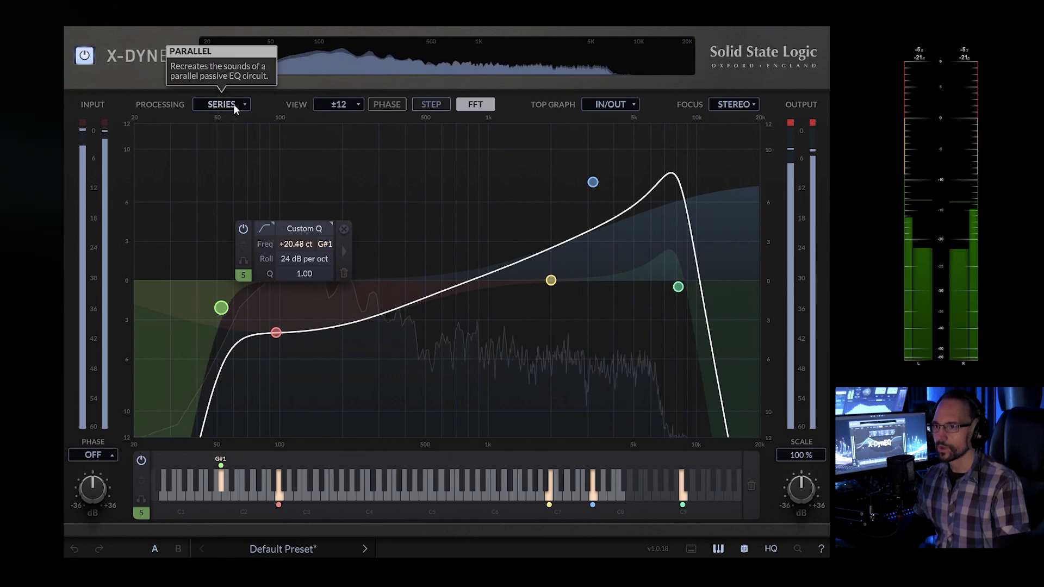
{"action": "left_click", "coordinate": [217, 104]}
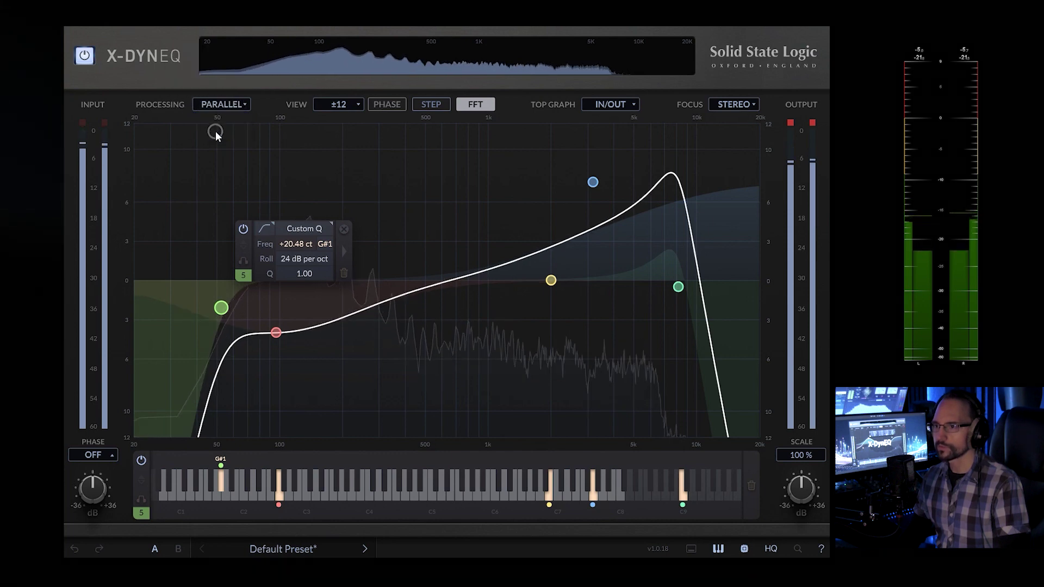
{"action": "left_click", "coordinate": [227, 107]}
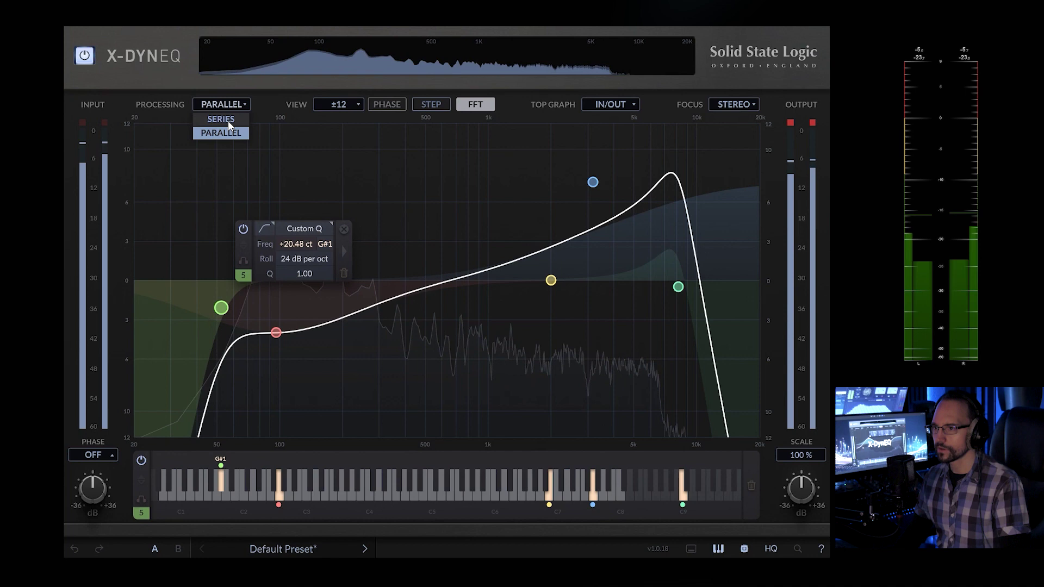
{"action": "left_click", "coordinate": [227, 119]}
- Invert the input phase with the Ø option and set it back to Off
{"action": "left_click", "coordinate": [112, 454]}
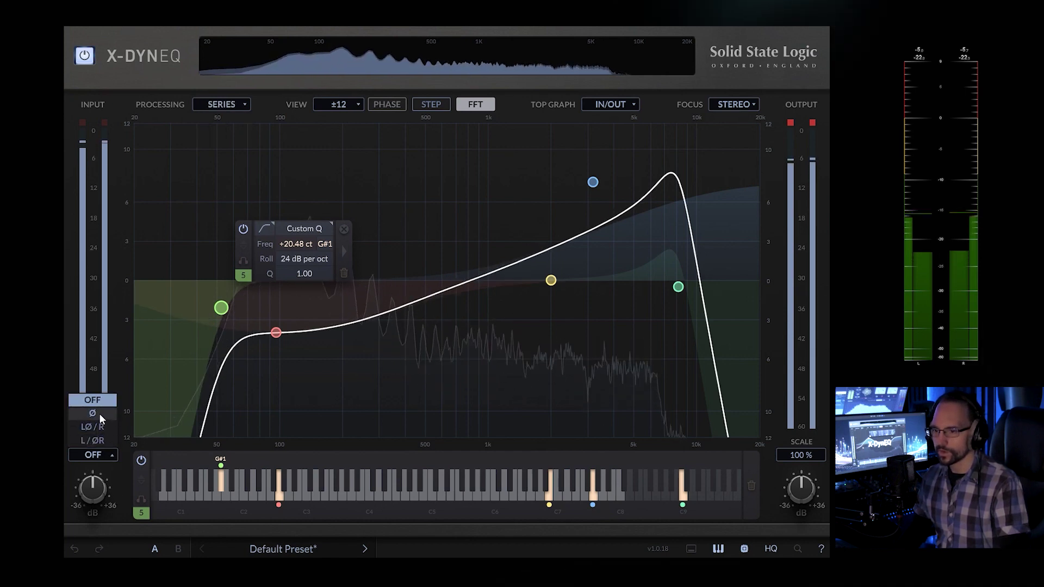
{"action": "left_click", "coordinate": [99, 413]}
{"action": "left_click", "coordinate": [108, 454]}
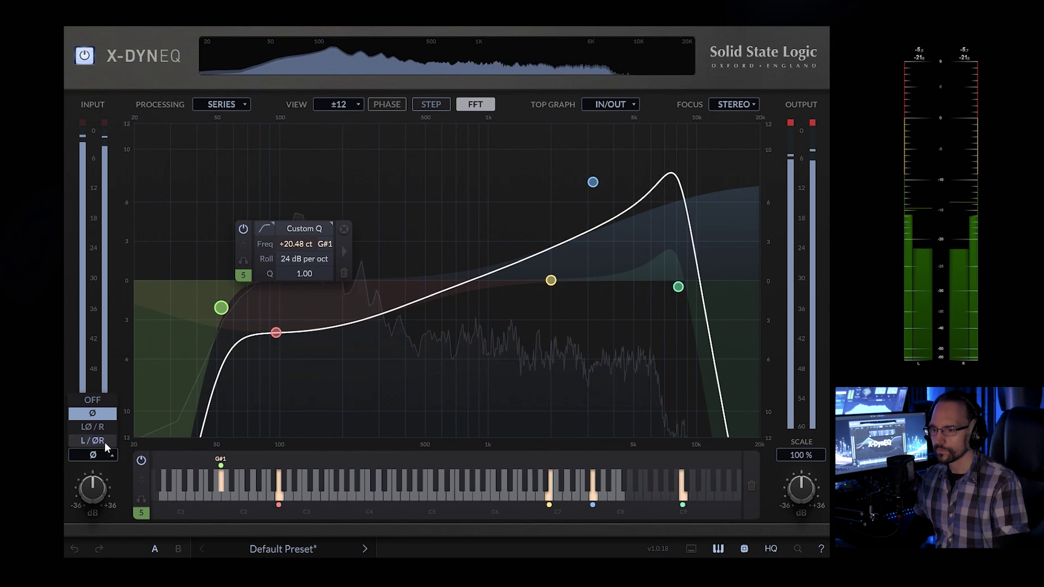
{"action": "left_click", "coordinate": [107, 402]}
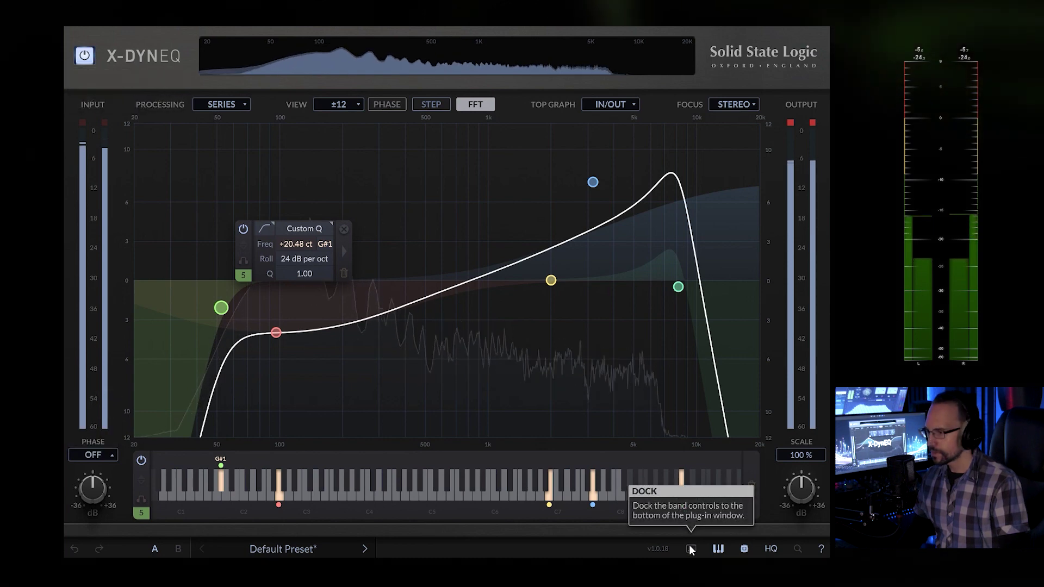
- Dock the band controls in the plug-in window and select the low-pass band near 8 kHz
{"action": "left_click", "coordinate": [691, 549]}
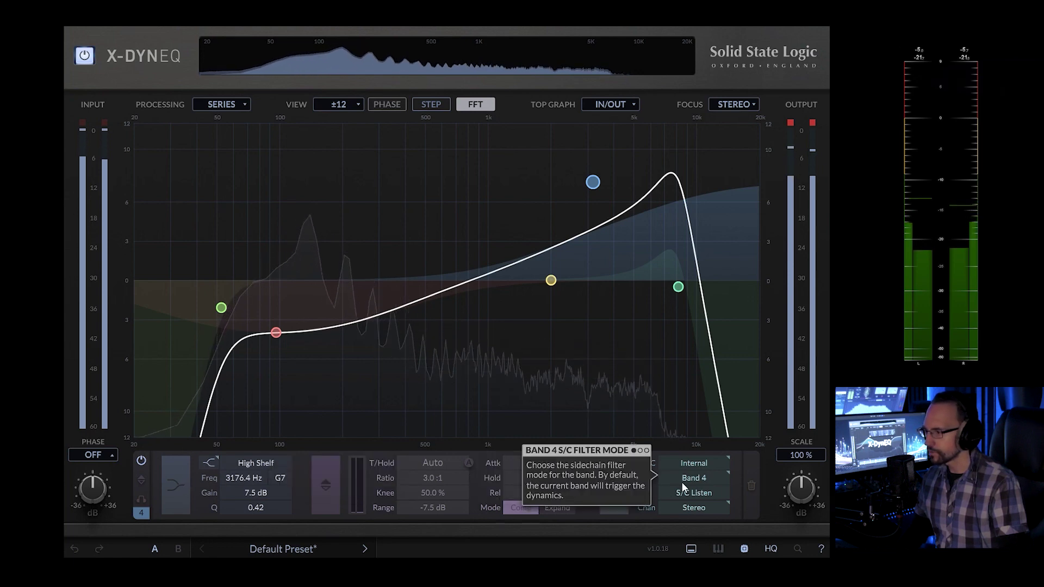
{"action": "left_click", "coordinate": [678, 288]}
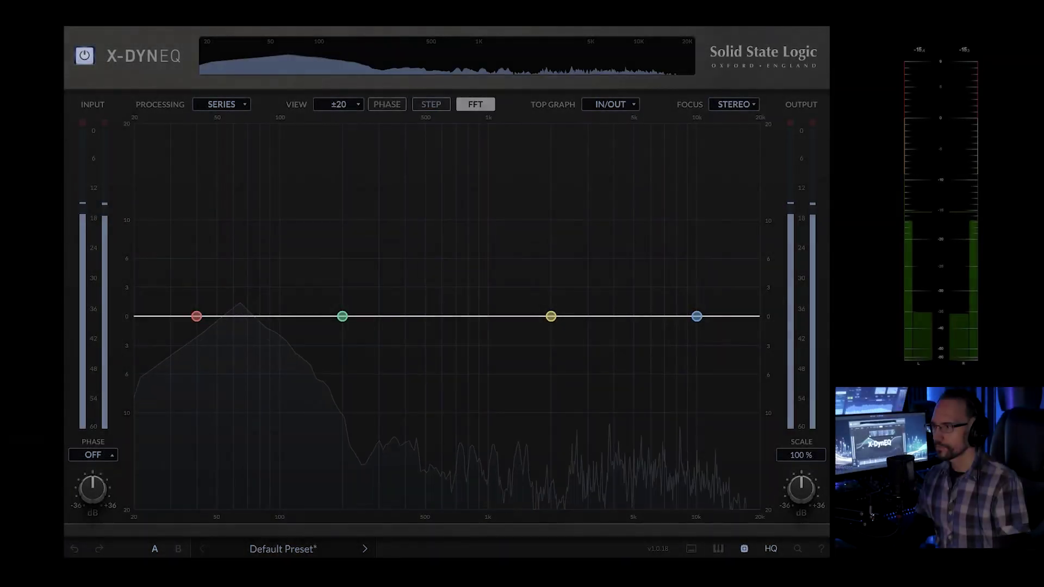
- Change band 1 from a low shelf to a 24 dB per octave high-pass filter at about 28 Hz
{"action": "left_click", "coordinate": [199, 317]}
{"action": "left_click_drag", "start_coordinate": [199, 316], "coordinate": [207, 299]}
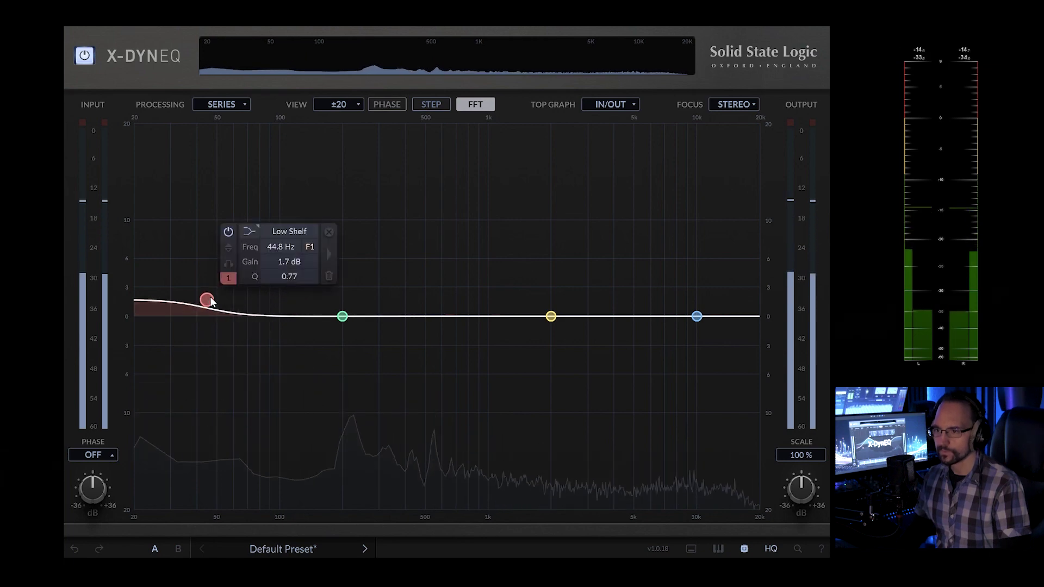
{"action": "left_click", "coordinate": [248, 231]}
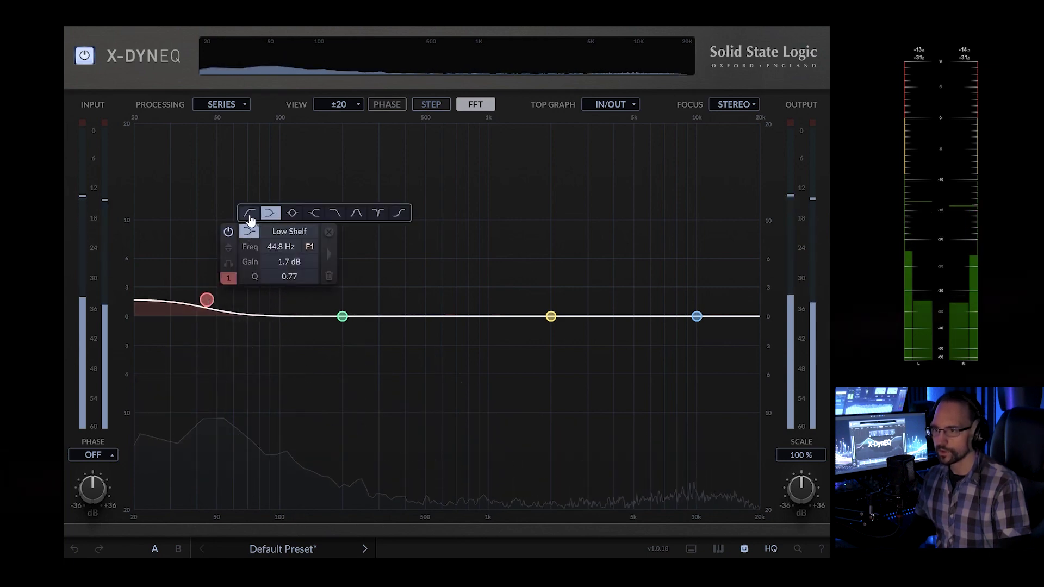
{"action": "left_click", "coordinate": [248, 212]}
{"action": "left_click_drag", "start_coordinate": [207, 300], "coordinate": [167, 318]}
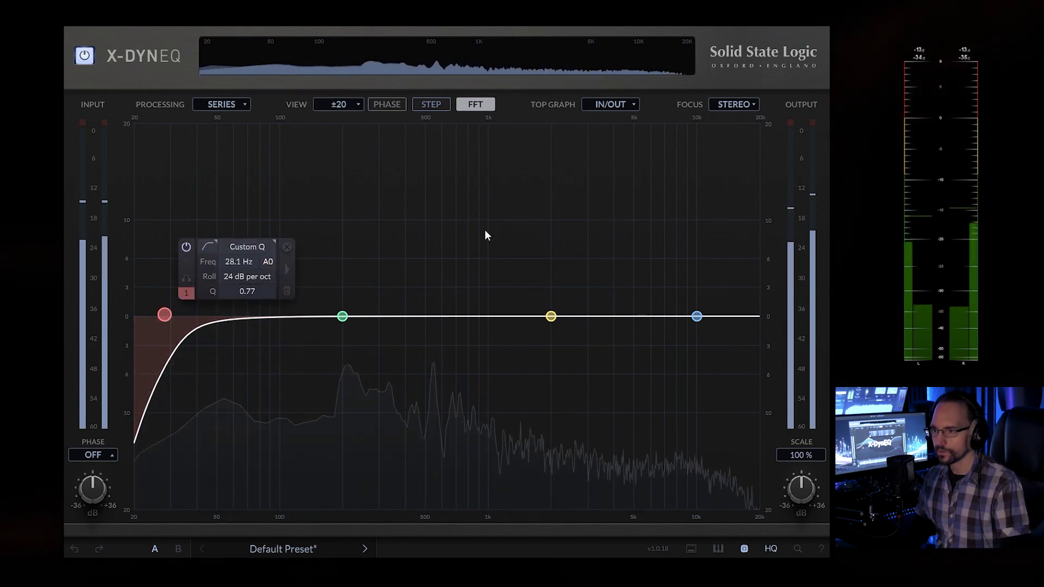
- Boost band 2 by about 1.1 dB at 77 Hz and add a narrow bell cutting about 2.5 dB at 122 Hz
{"action": "left_click_drag", "start_coordinate": [342, 316], "coordinate": [256, 308]}
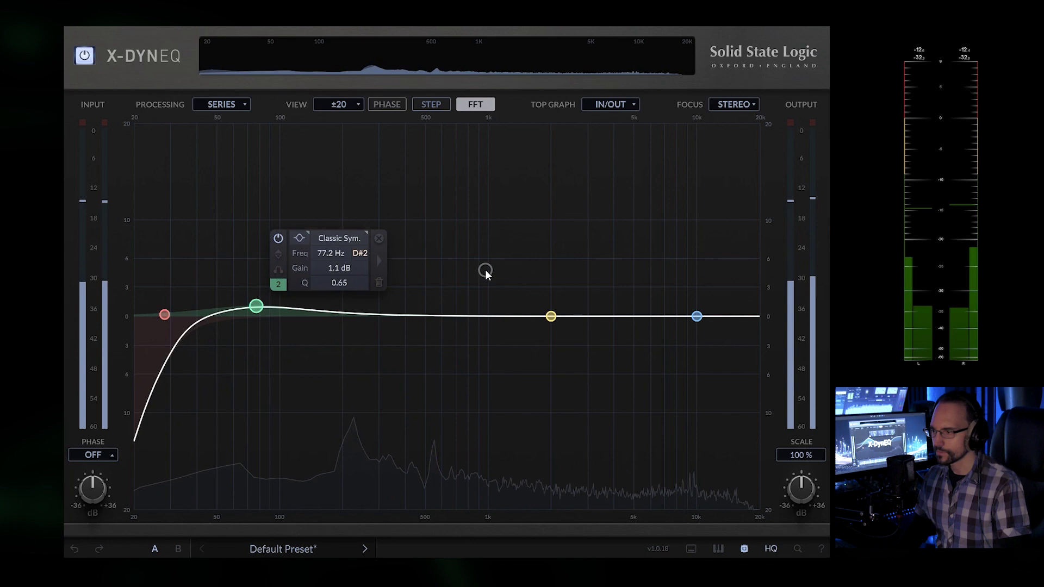
{"action": "double_click", "coordinate": [381, 317]}
{"action": "left_click_drag", "start_coordinate": [380, 316], "coordinate": [360, 352]}
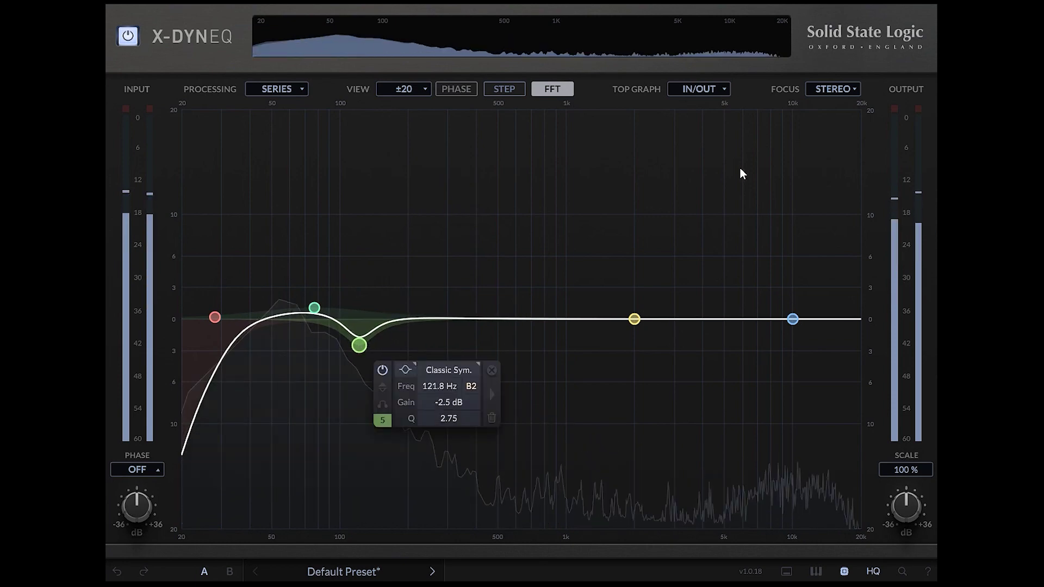
- Add a bell cutting about 4.1 dB at 415 Hz and boost band 3 by about 0.7 dB at 2.6 kHz
{"action": "double_click", "coordinate": [513, 319]}
{"action": "left_click_drag", "start_coordinate": [513, 319], "coordinate": [491, 408]}
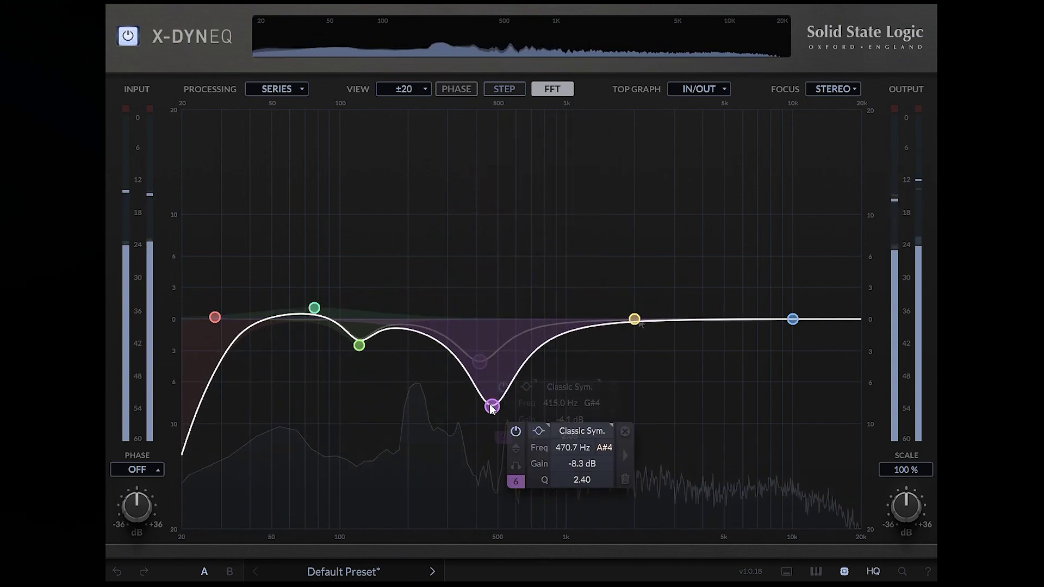
{"action": "left_click_drag", "start_coordinate": [634, 319], "coordinate": [665, 314]}
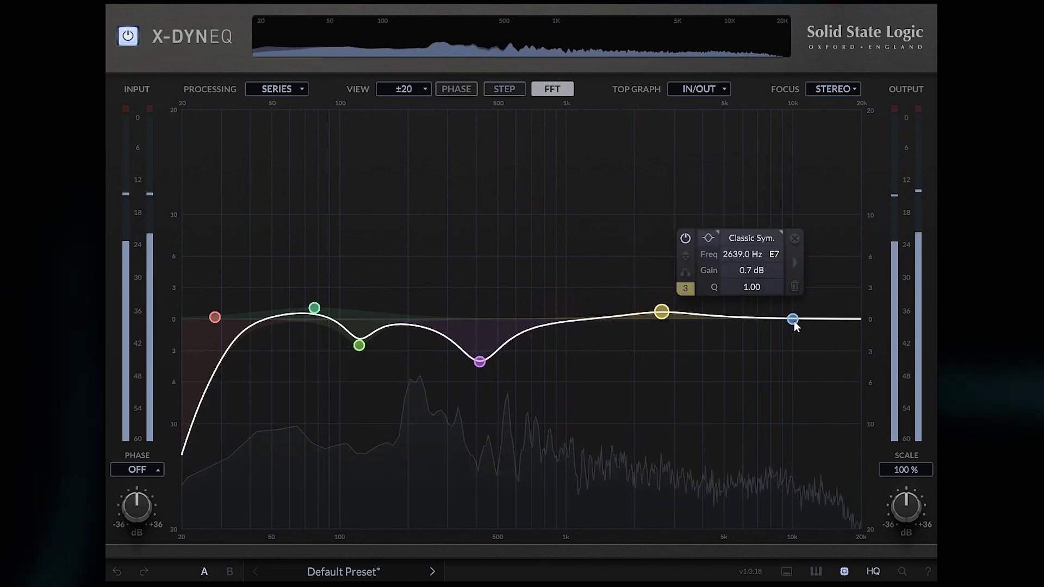
- Set the high-shelf band to about 2 dB at 8.2 kHz and change its shape to a band-pass filter
{"action": "left_click_drag", "start_coordinate": [794, 322], "coordinate": [795, 319]}
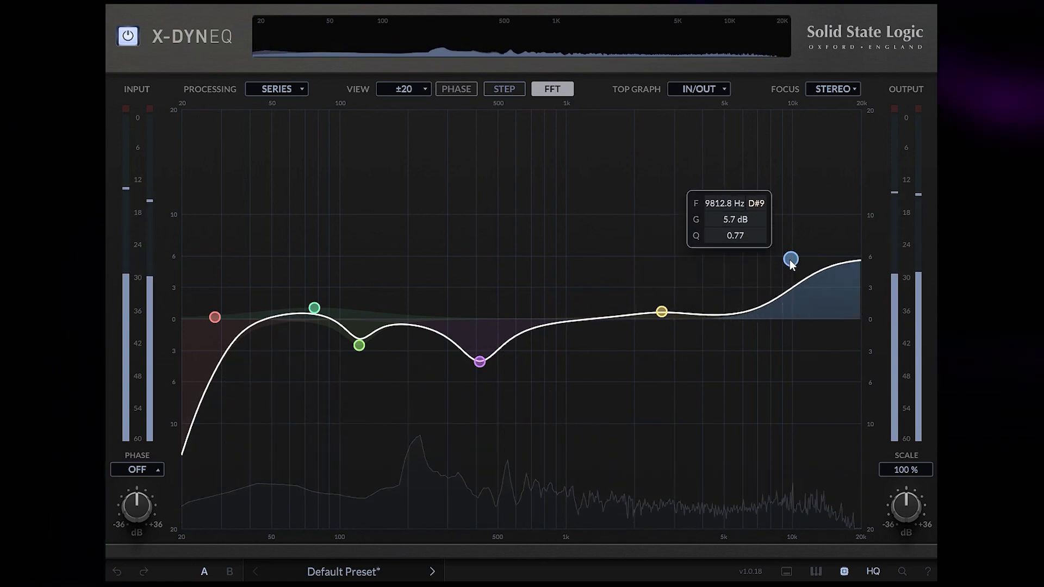
{"action": "left_click_drag", "start_coordinate": [791, 263], "coordinate": [773, 298]}
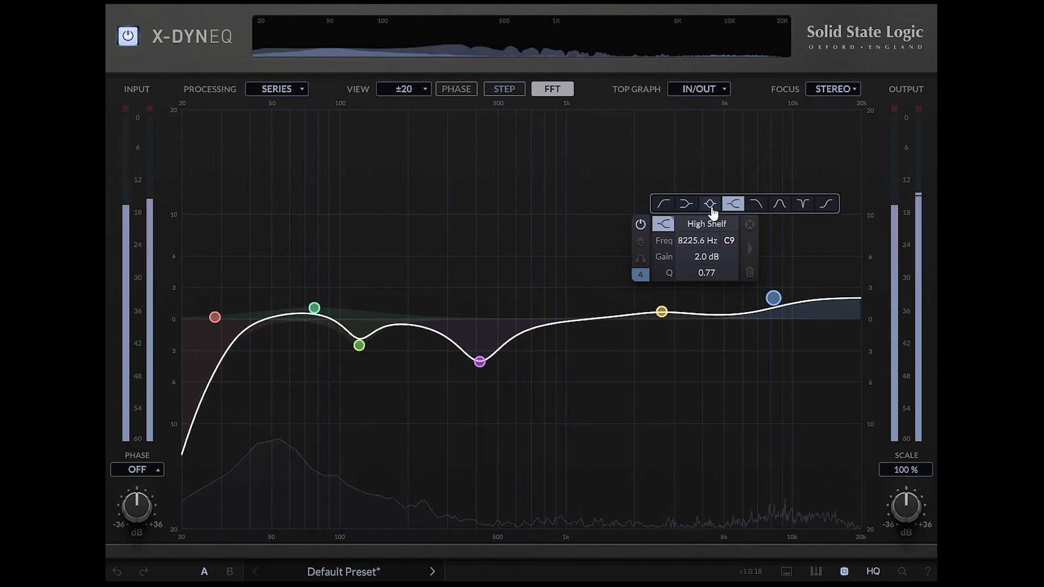
{"action": "left_click", "coordinate": [777, 207]}
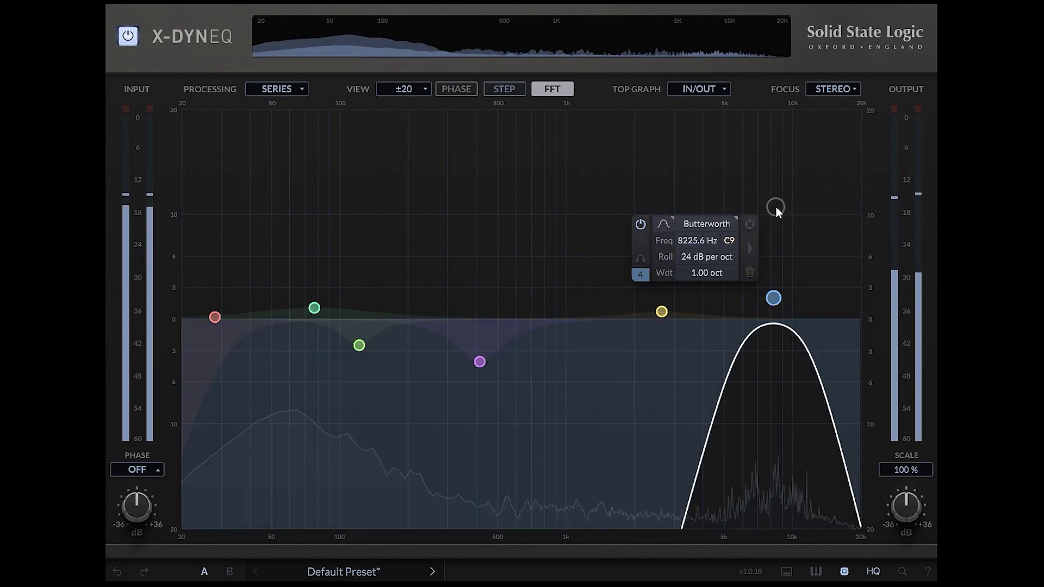
- Change the band 4 filter shape from band-pass to notch
{"action": "left_click", "coordinate": [664, 220]}
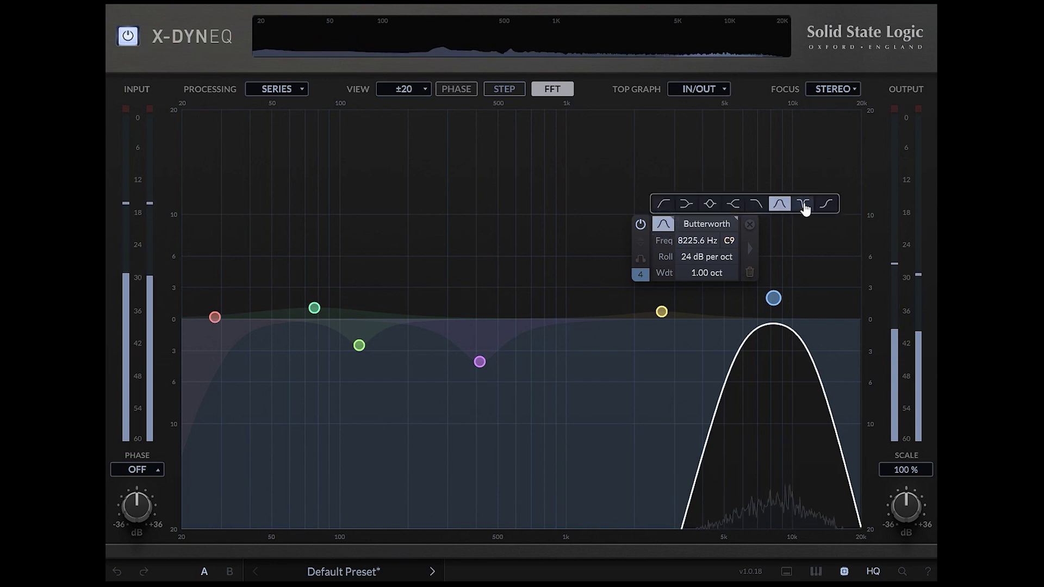
{"action": "left_click", "coordinate": [803, 205]}
- Make band 4 a tilt filter with about 3 dB of gain at 8.65 kHz and toggle the plug-in's bypass
{"action": "left_click", "coordinate": [671, 223]}
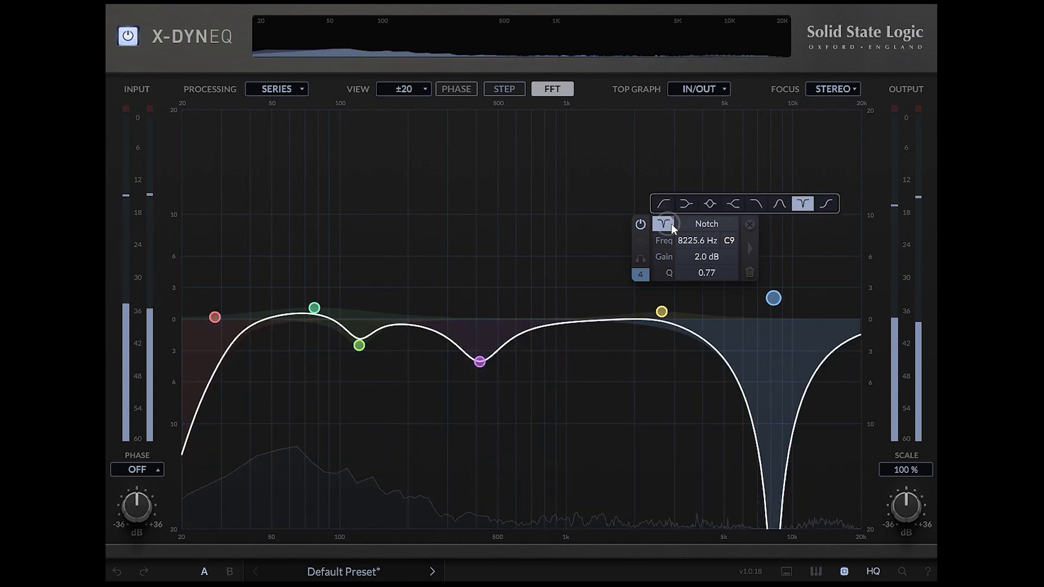
{"action": "left_click", "coordinate": [826, 203]}
{"action": "mouse_move", "coordinate": [773, 297]}
{"action": "left_mouse_down"}
{"action": "mouse_move", "coordinate": [776, 282]}
{"action": "mouse_move", "coordinate": [772, 378]}
{"action": "mouse_move", "coordinate": [780, 259]}
{"action": "mouse_move", "coordinate": [783, 324]}
{"action": "mouse_move", "coordinate": [779, 290]}
{"action": "left_mouse_up"}
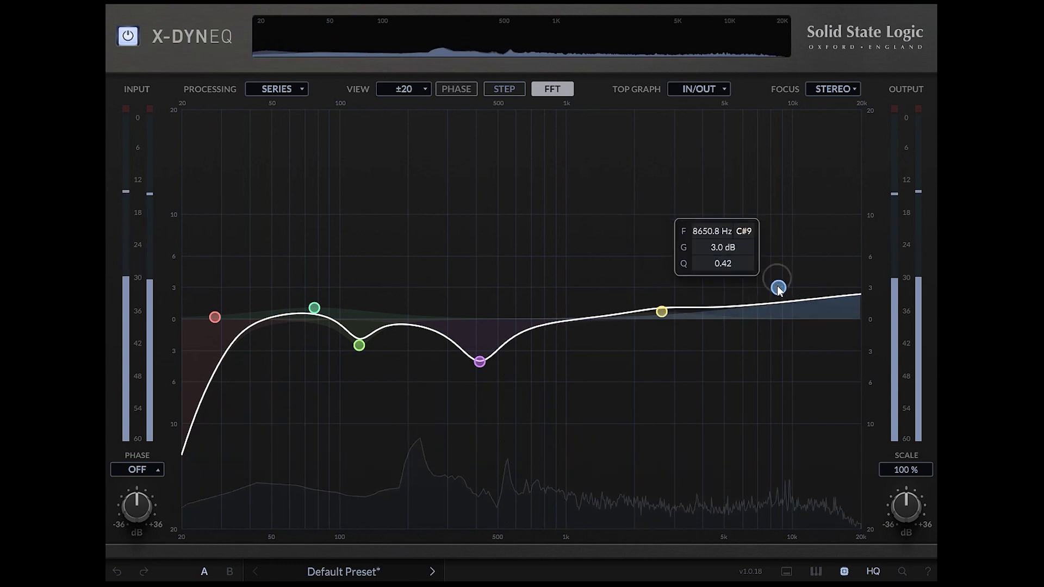
{"action": "left_click", "coordinate": [129, 36]}
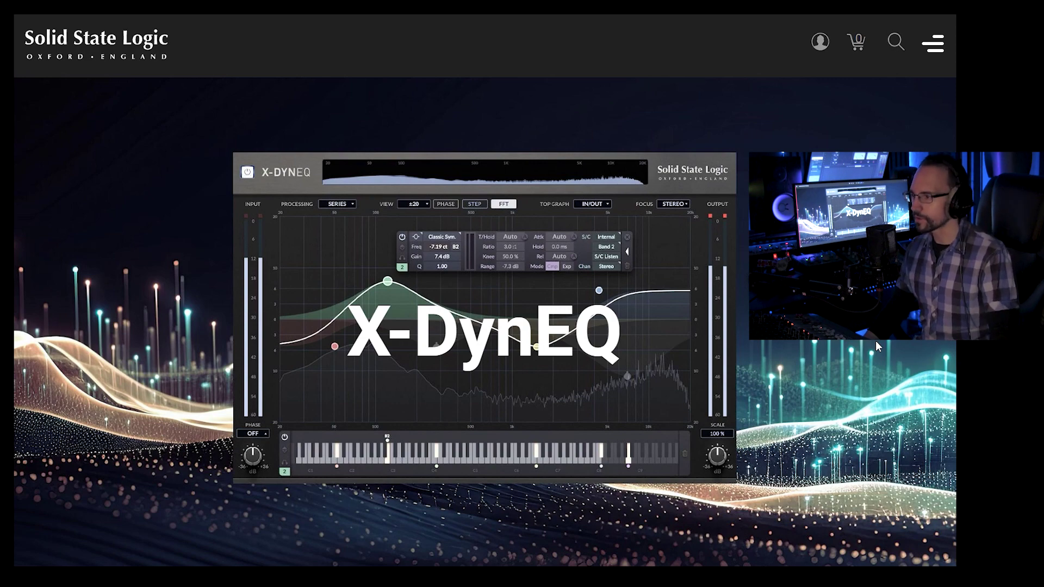
- Switch to the Solid State Logic X-DynEQ product page, highlight its overview text and review the feature sections through the piano roll view
{"action": "scroll", "coordinate": [875, 341], "scroll_direction": "down", "scroll_amount": 8}
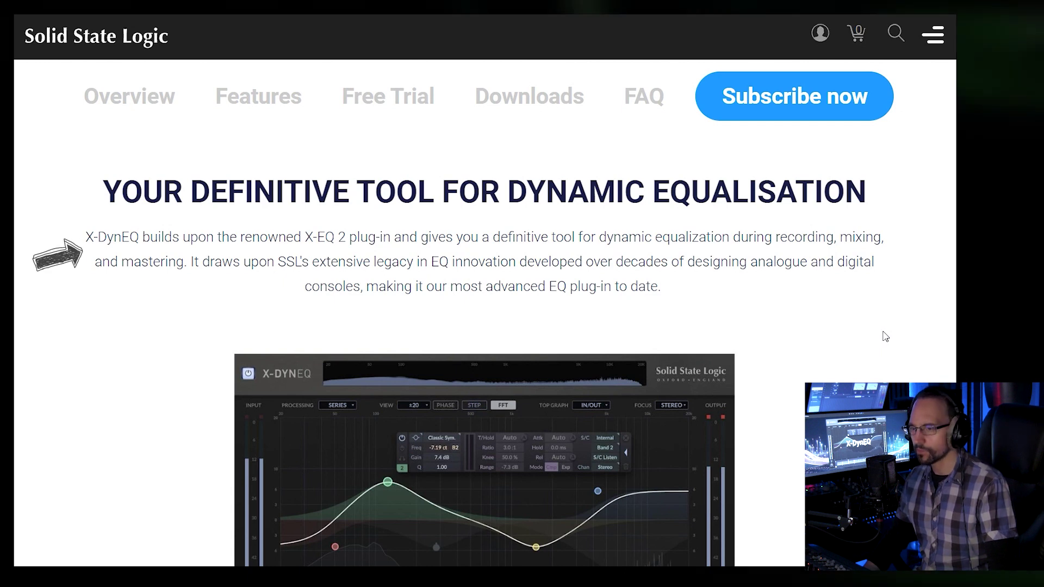
{"action": "mouse_move", "coordinate": [191, 261]}
{"action": "left_mouse_down"}
{"action": "mouse_move", "coordinate": [848, 263]}
{"action": "mouse_move", "coordinate": [413, 293]}
{"action": "mouse_move", "coordinate": [640, 282]}
{"action": "left_mouse_up"}
{"action": "scroll", "coordinate": [696, 288], "scroll_direction": "down", "scroll_amount": 2}
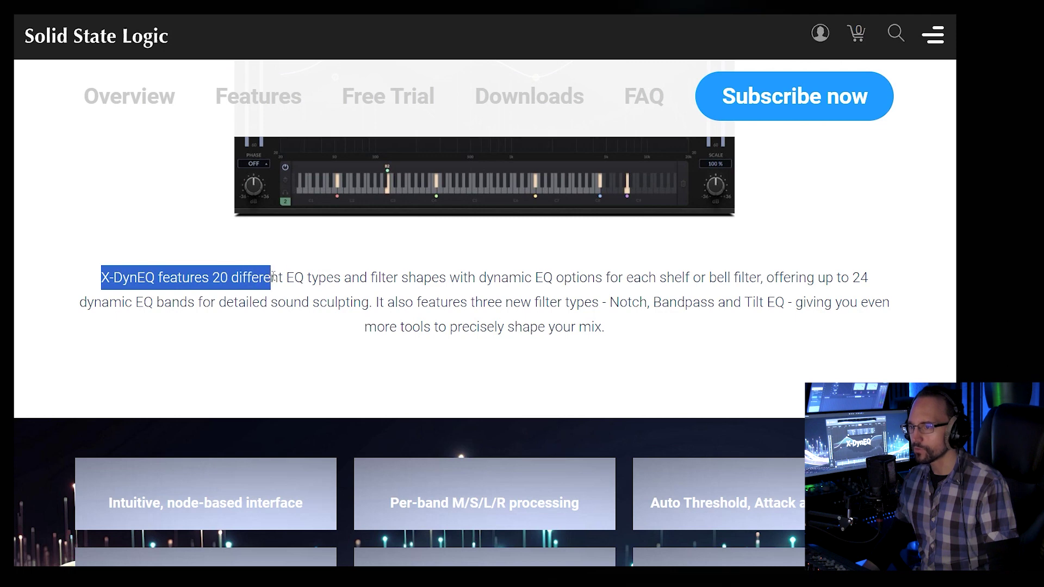
{"action": "left_click_drag", "start_coordinate": [273, 276], "coordinate": [597, 277]}
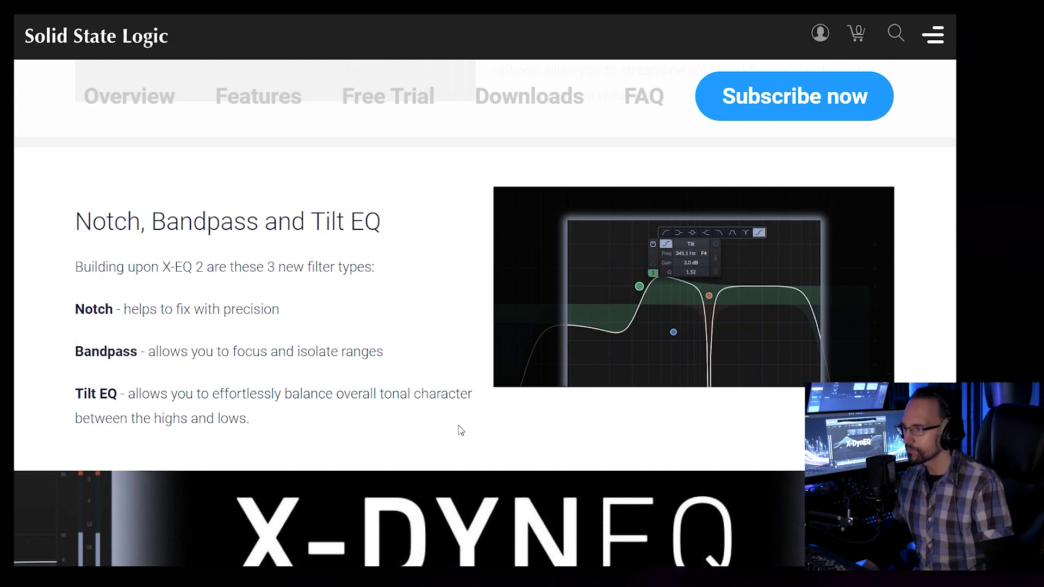
{"action": "scroll", "coordinate": [554, 432], "scroll_direction": "down", "scroll_amount": 6}
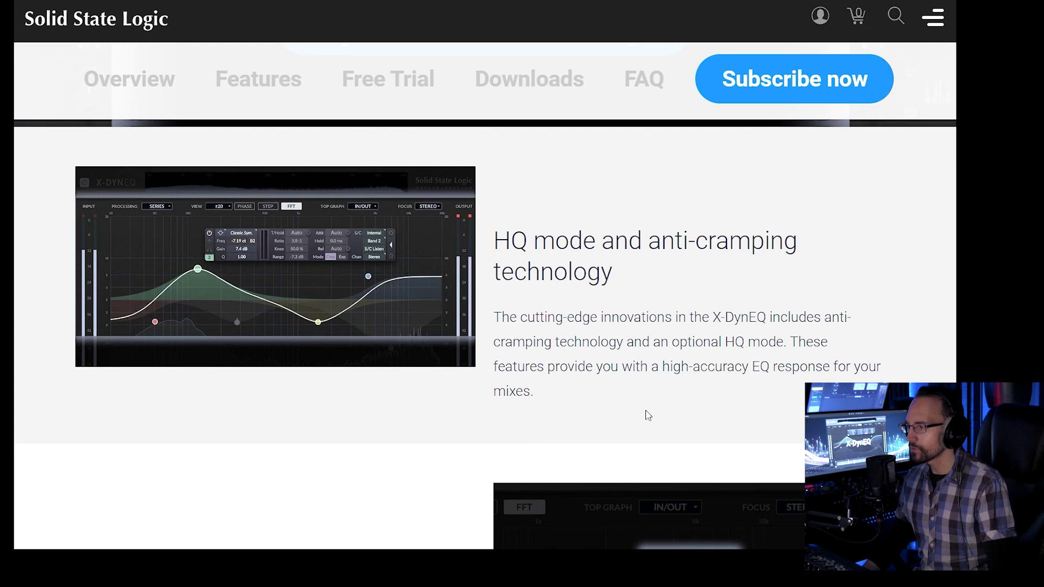
{"action": "scroll", "coordinate": [652, 417], "scroll_direction": "down", "scroll_amount": 6}
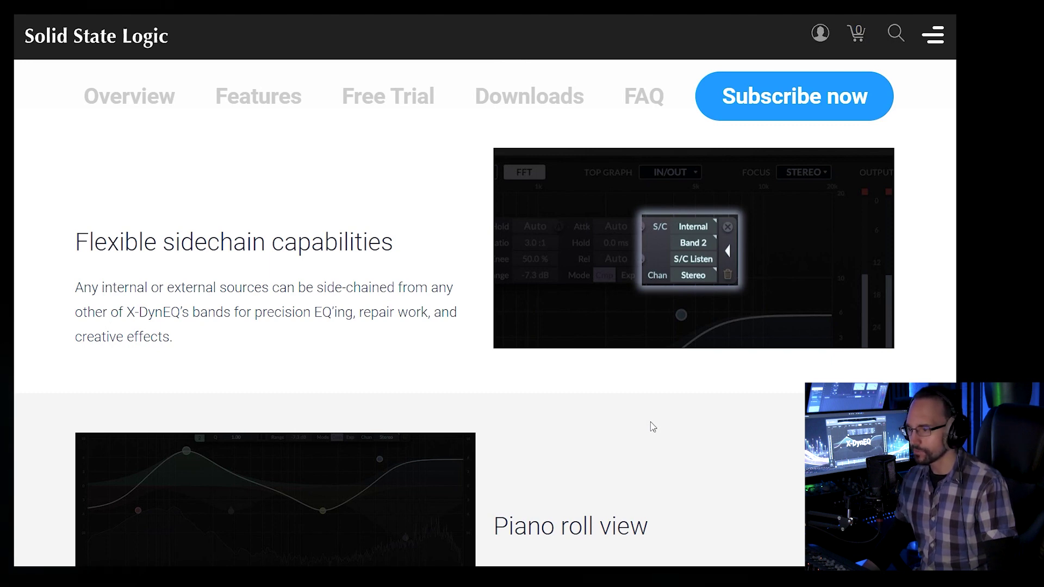
{"action": "scroll", "coordinate": [653, 427], "scroll_direction": "down", "scroll_amount": 4}
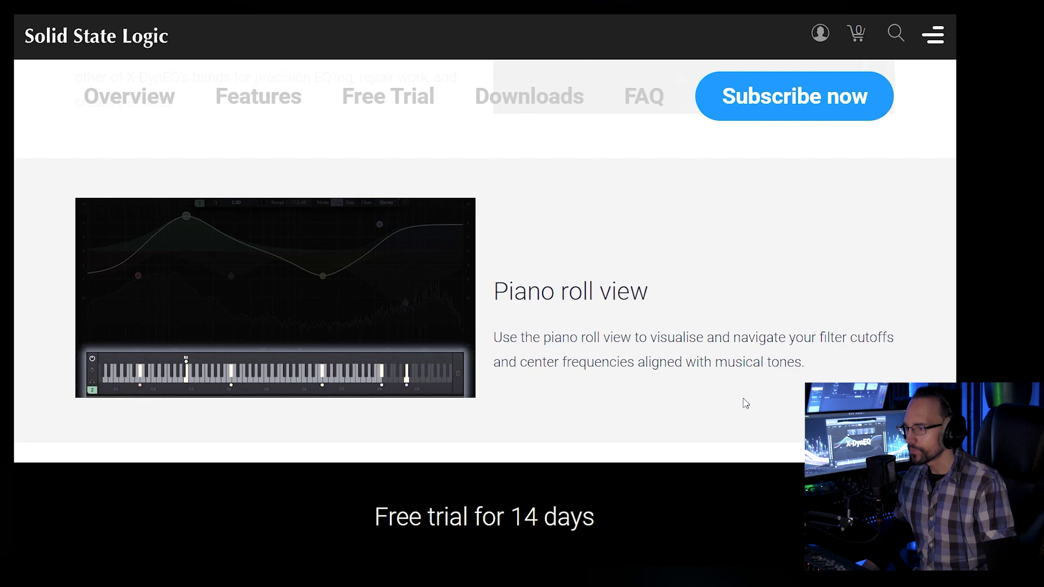